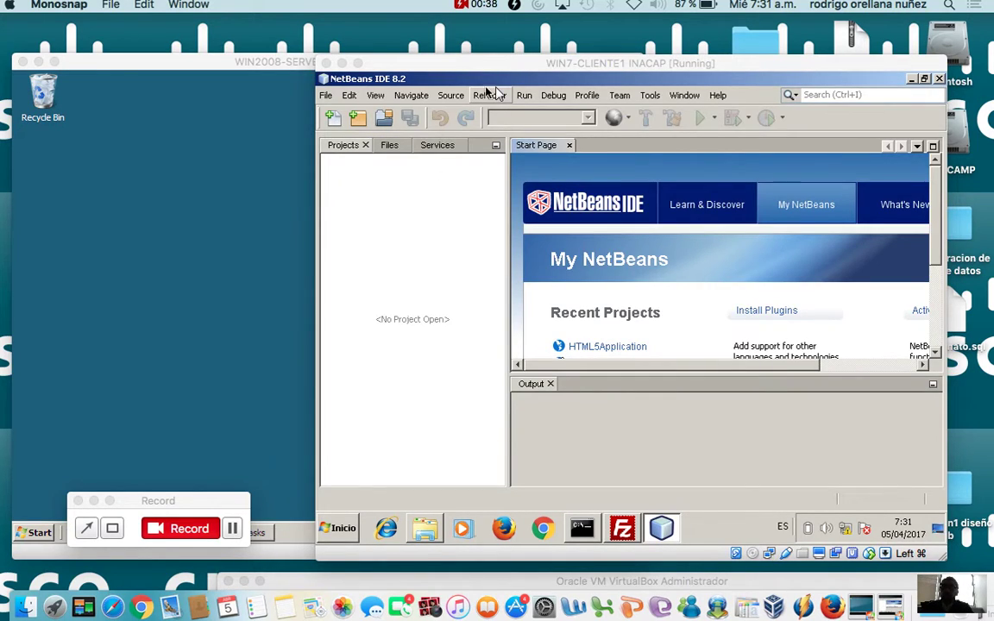
# - Look at the HTML5/JavaScript and PHP project categories in the NetBeans New Project wizard and cancel it
pyautogui.click(488, 74)
pyautogui.moveTo(488, 64); pyautogui.dragTo(503, 35)
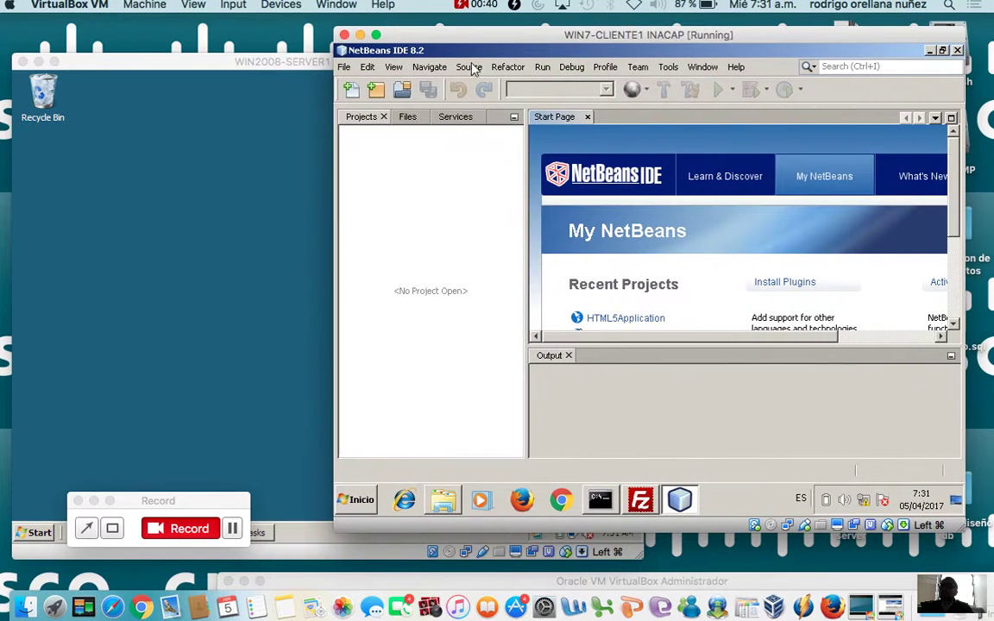
pyautogui.click(376, 91)
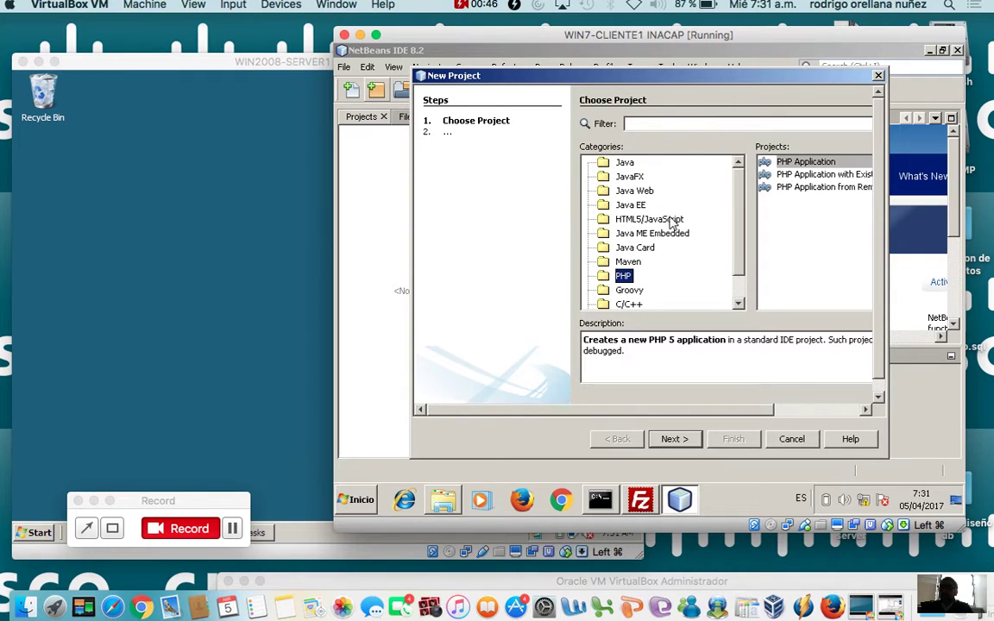
pyautogui.click(649, 219)
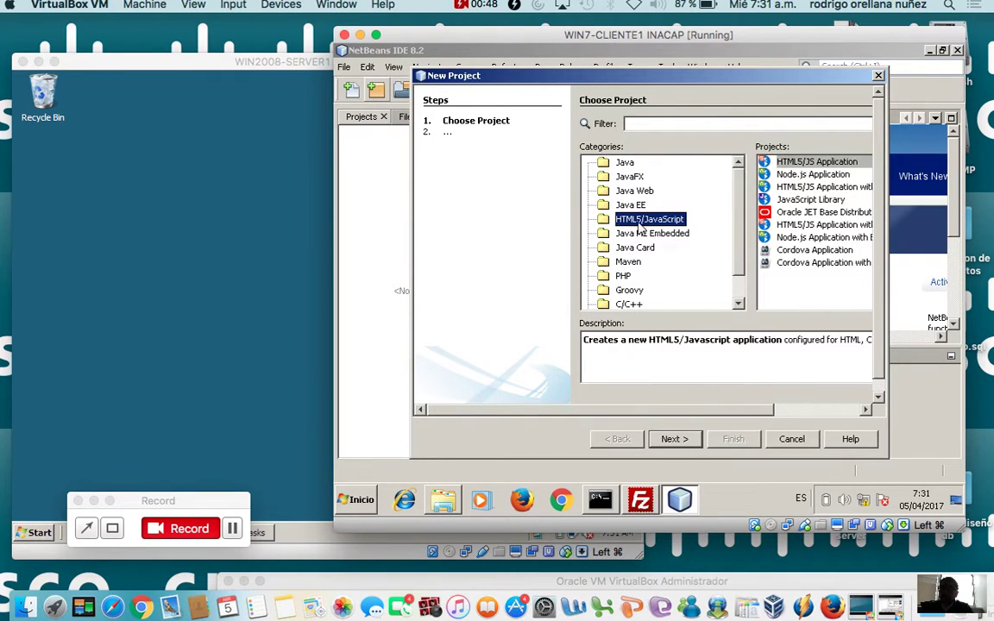
pyautogui.click(625, 277)
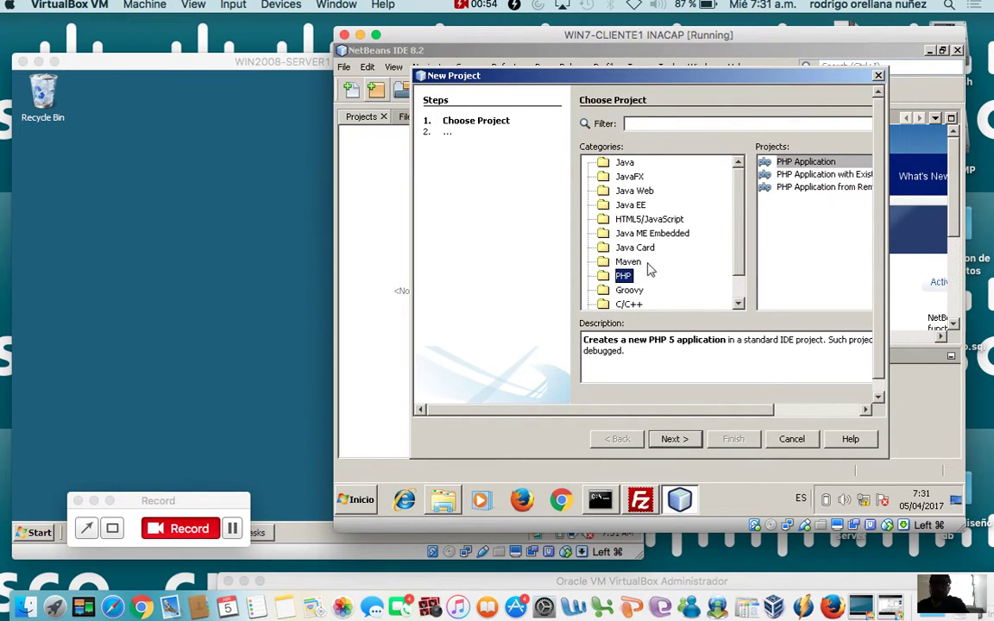
pyautogui.click(641, 221)
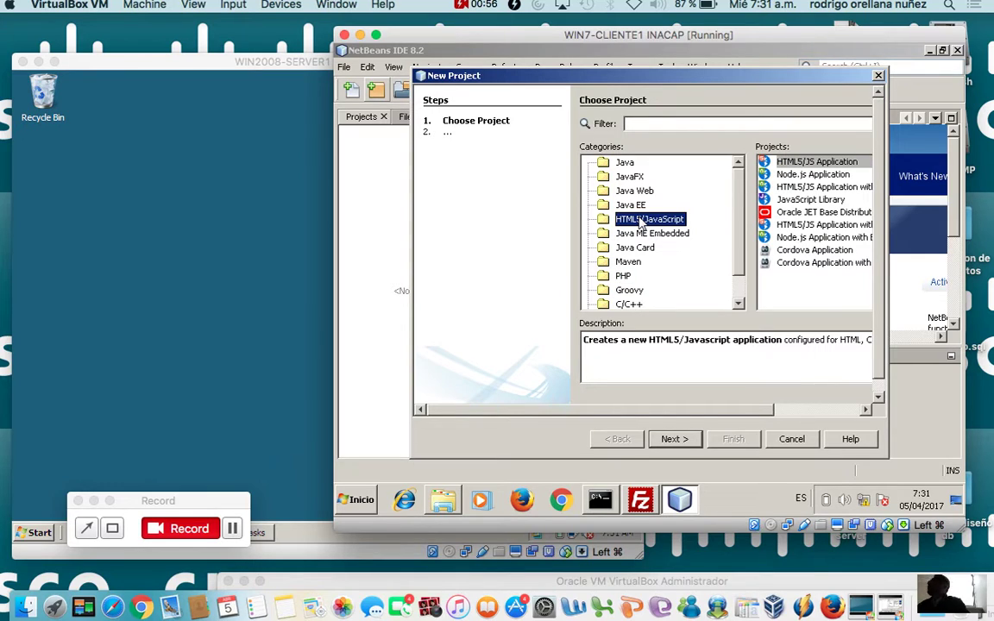
pyautogui.click(796, 437)
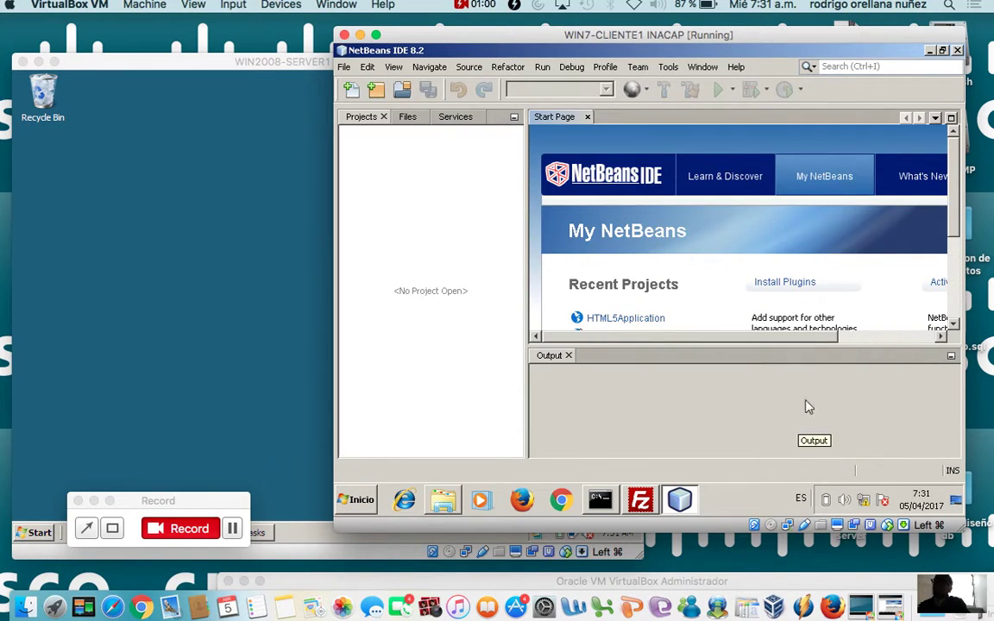
# - Close NetBeans, clear the Chrome window off the WIN7-CLIENTE1 desktop and move that virtual machine's window aside
pyautogui.click(957, 50)
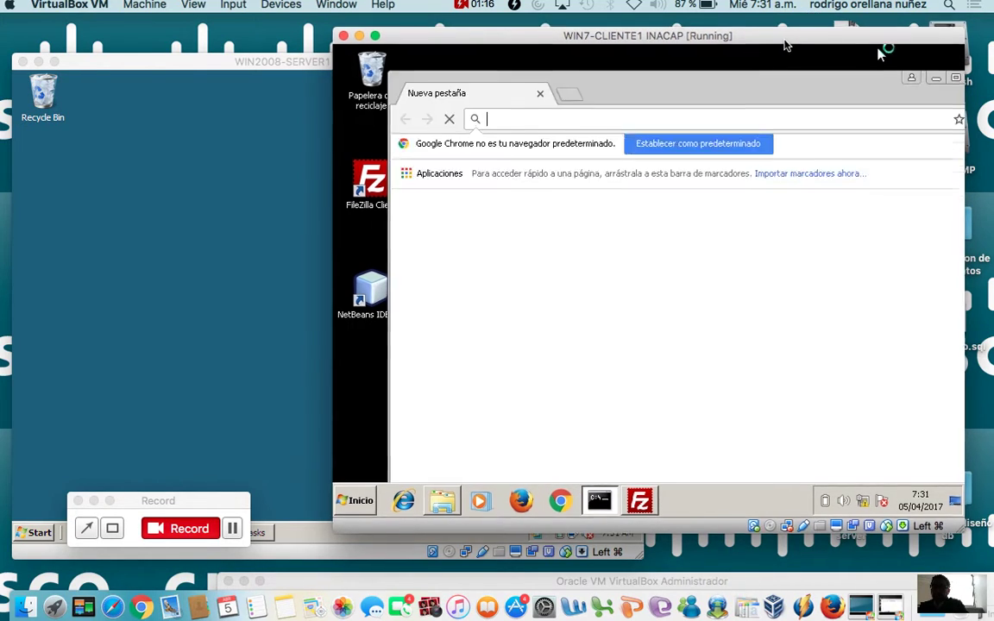
pyautogui.moveTo(789, 40); pyautogui.dragTo(713, 32)
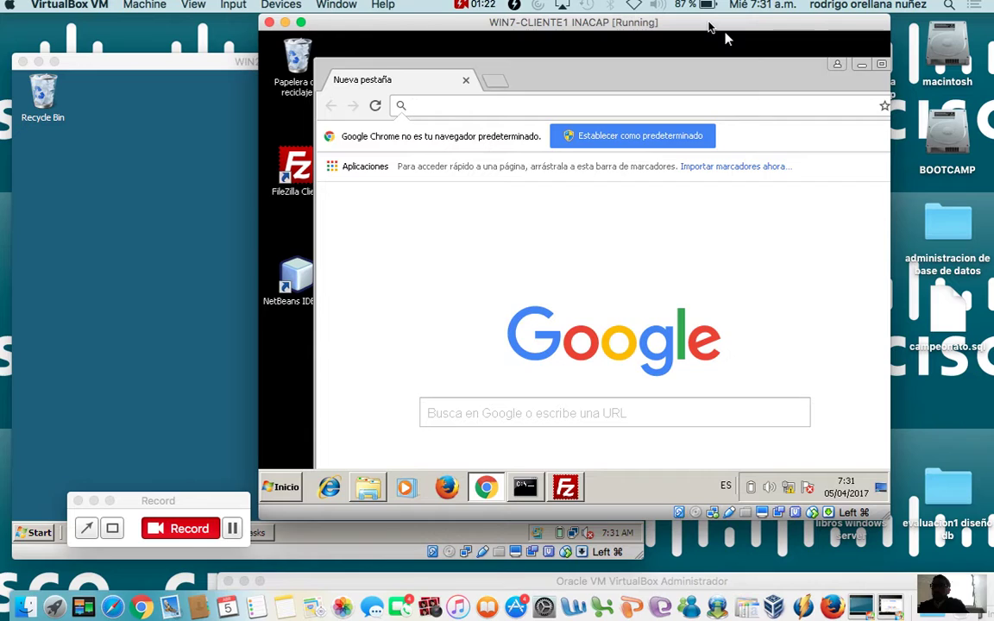
pyautogui.moveTo(710, 26); pyautogui.dragTo(767, 39)
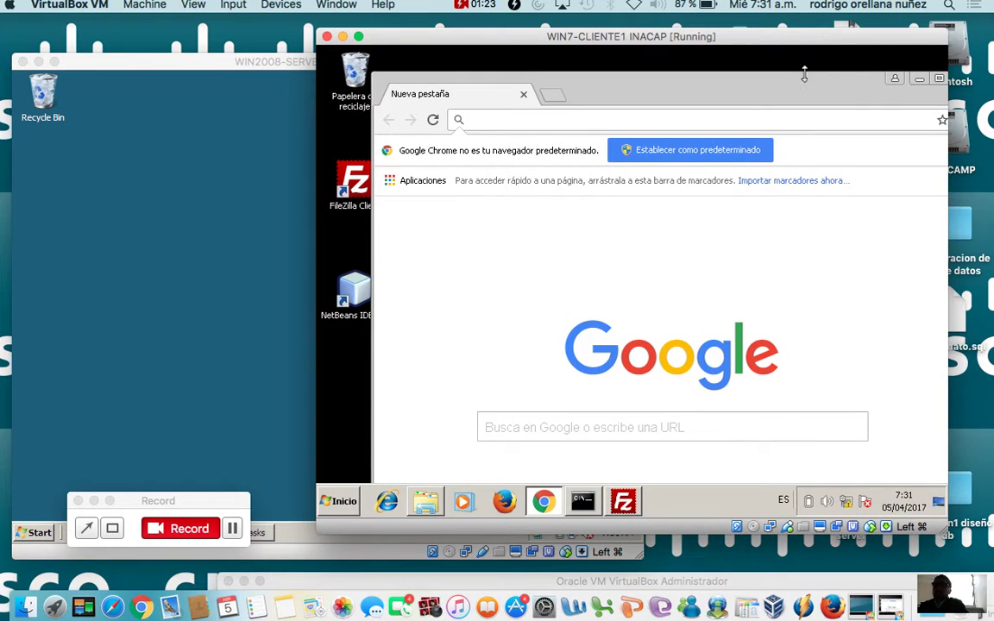
pyautogui.moveTo(861, 82); pyautogui.dragTo(746, 81)
pyautogui.click(851, 86)
pyautogui.moveTo(781, 37); pyautogui.dragTo(902, 48)
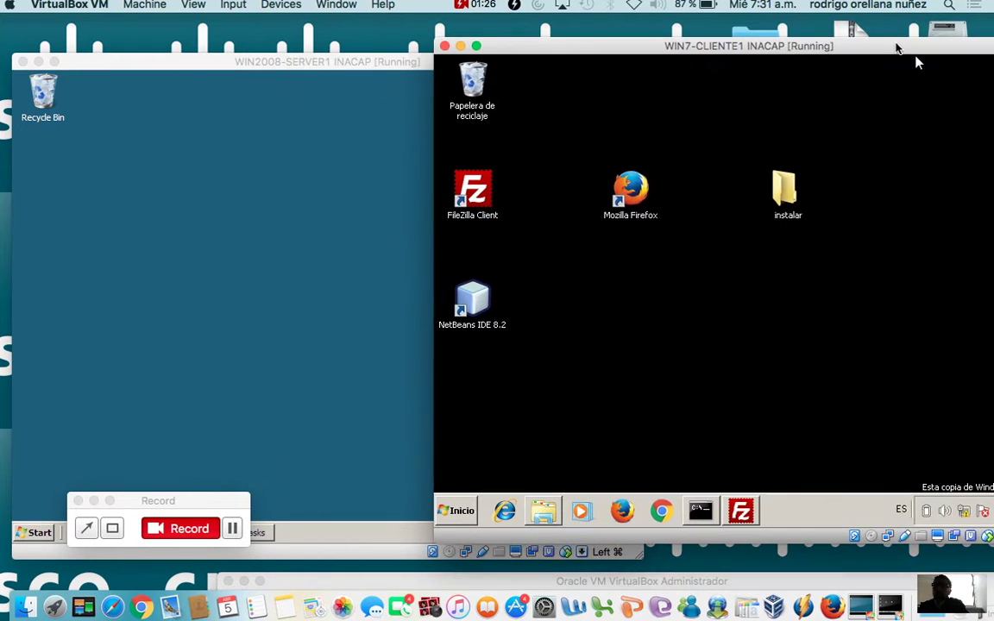
# - Switch to the WIN2008-SERVER1 virtual machine and open its Local Disk (C:)
pyautogui.click(249, 69)
pyautogui.moveTo(249, 69); pyautogui.dragTo(355, 37)
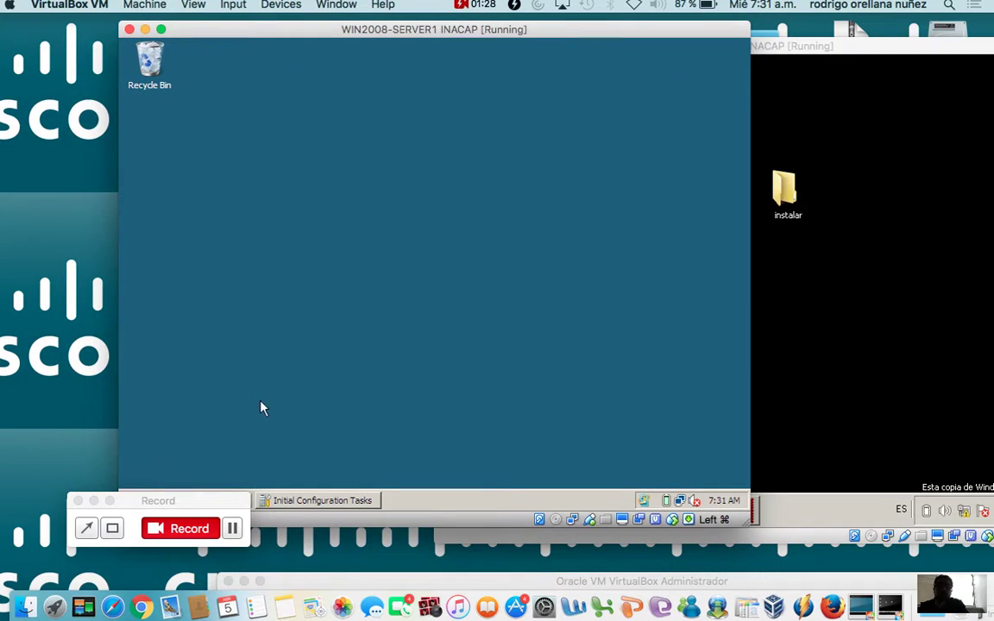
pyautogui.moveTo(457, 36); pyautogui.dragTo(553, 31)
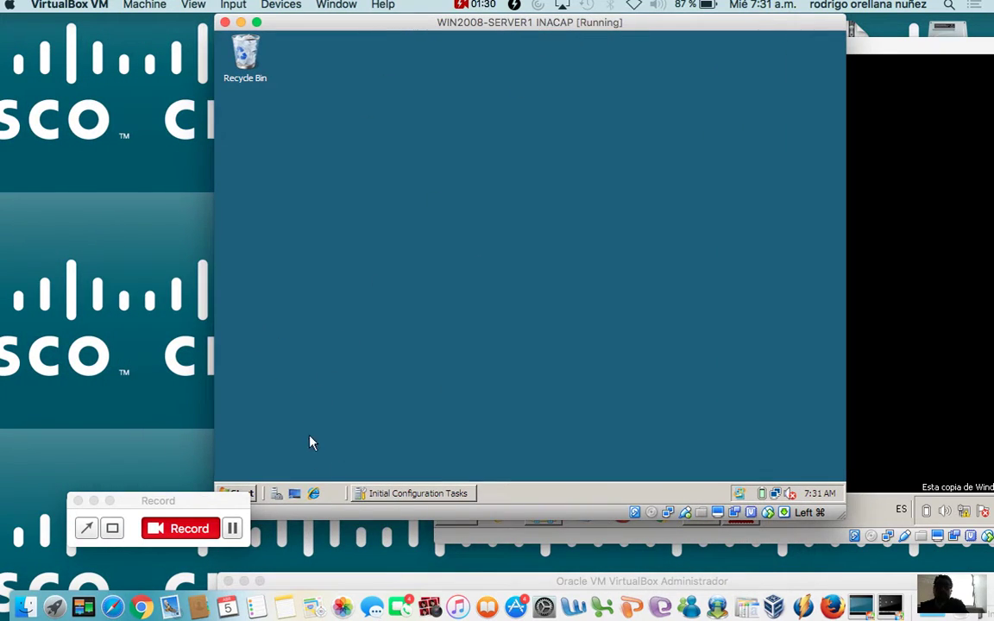
pyautogui.click(251, 496)
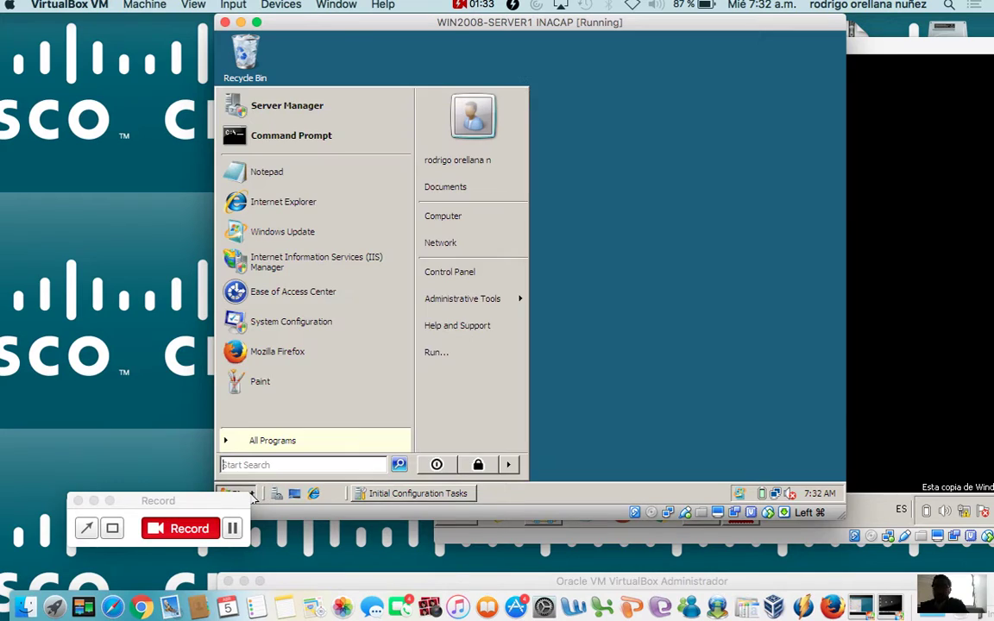
pyautogui.click(453, 221)
pyautogui.doubleClick(362, 155)
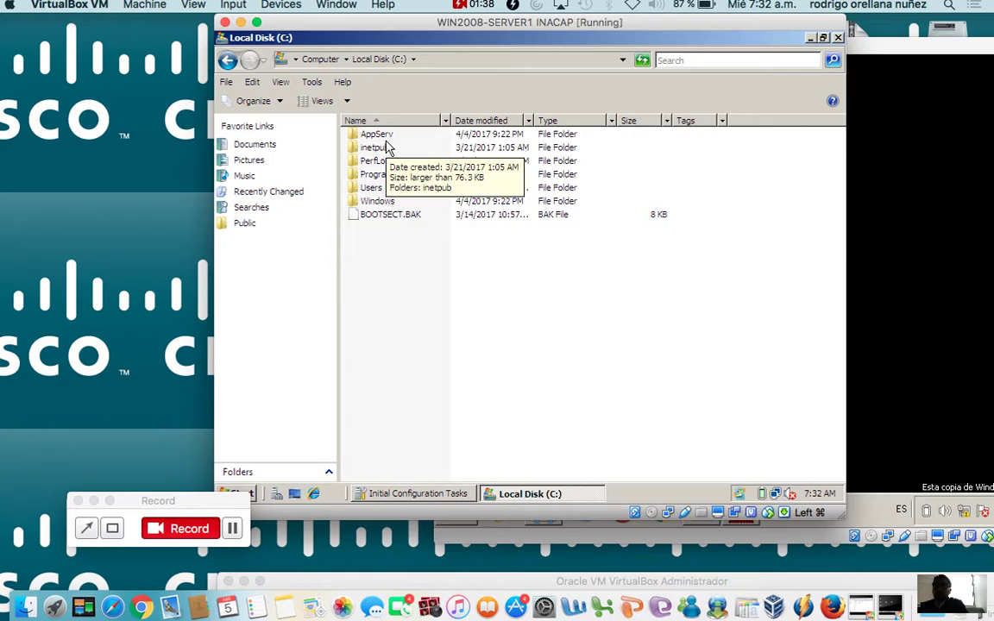
# - Look inside the inetpub and AppServ folders on drive C: and return to the drive's root
pyautogui.doubleClick(386, 147)
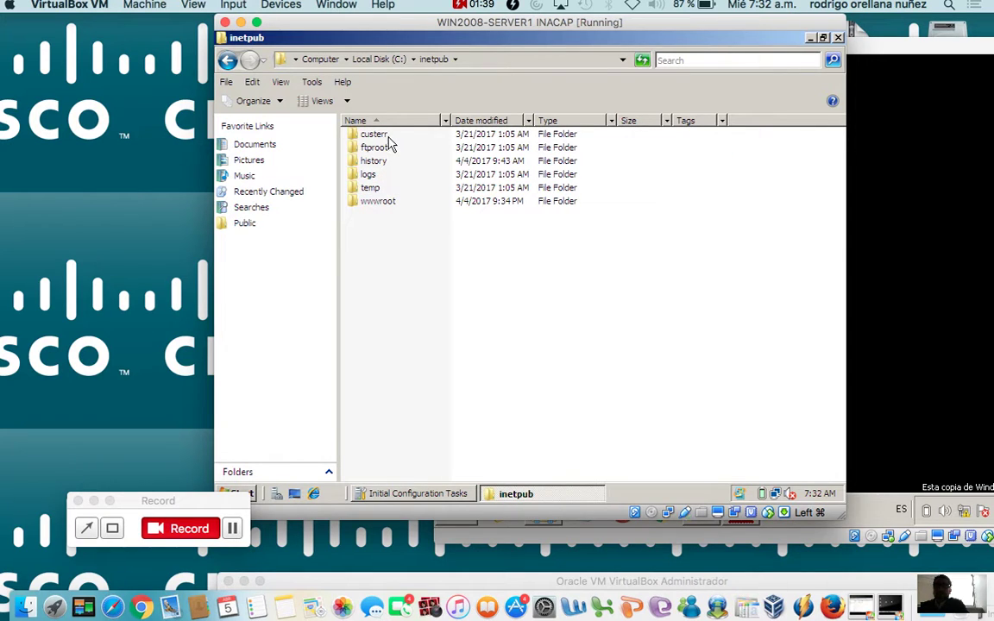
pyautogui.click(227, 60)
pyautogui.click(376, 134)
pyautogui.doubleClick(407, 136)
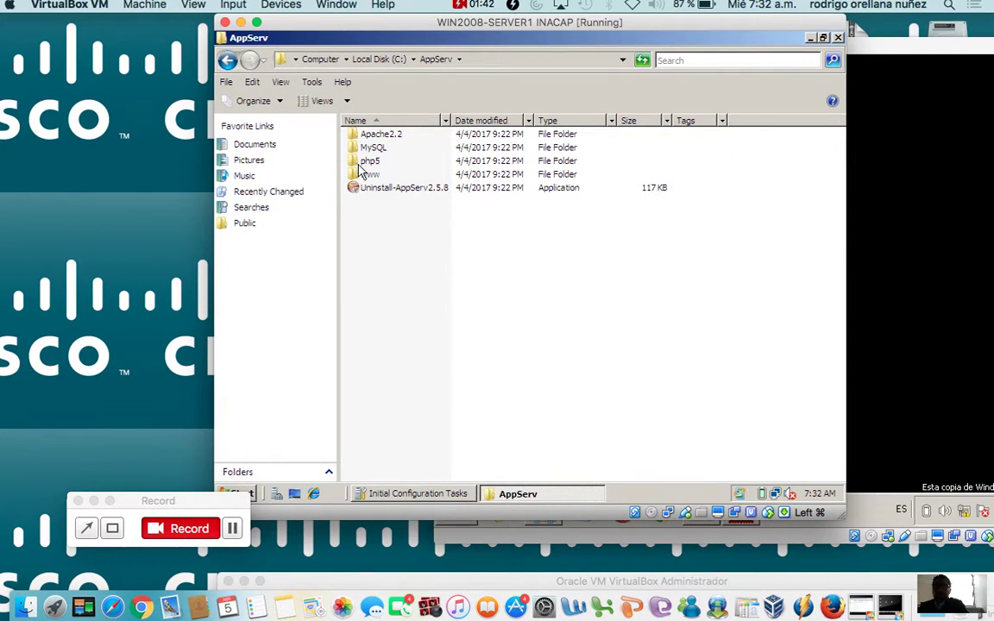
pyautogui.click(227, 59)
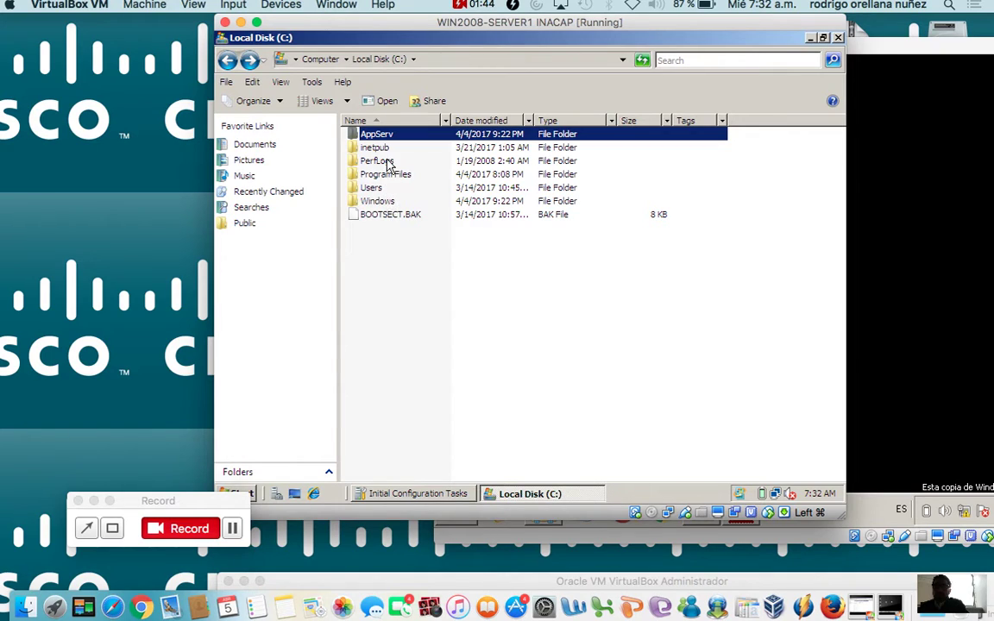
# - View the contents of C:\inetpub\wwwroot and minimize the folder window
pyautogui.doubleClick(378, 148)
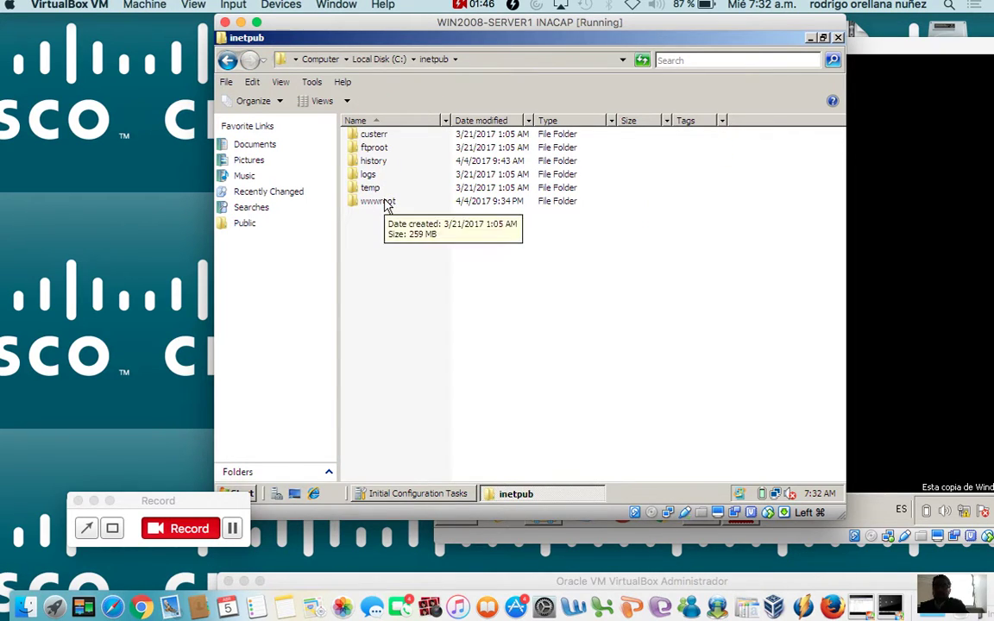
pyautogui.doubleClick(386, 203)
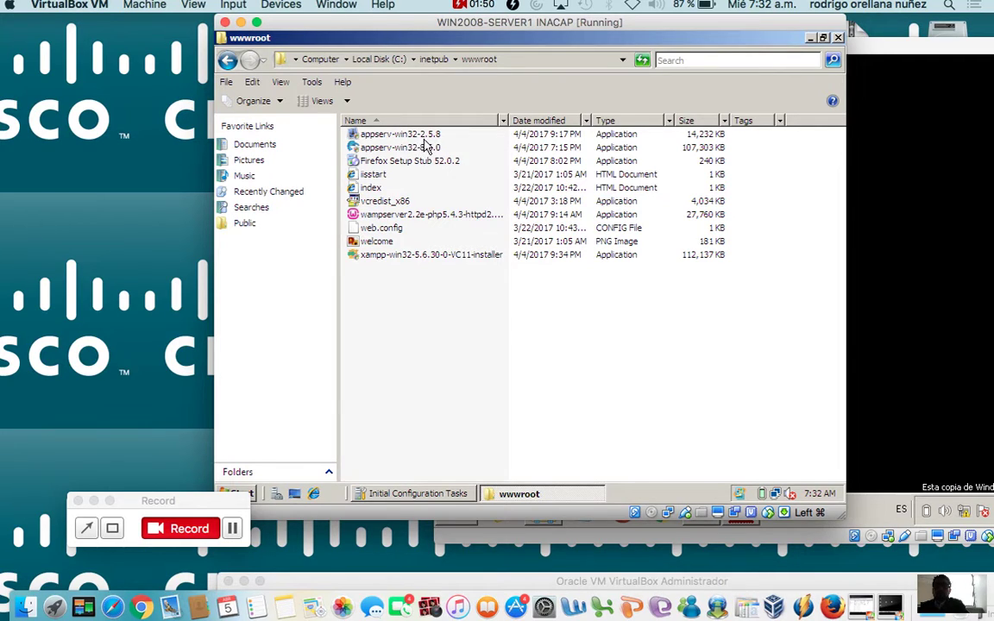
pyautogui.click(811, 39)
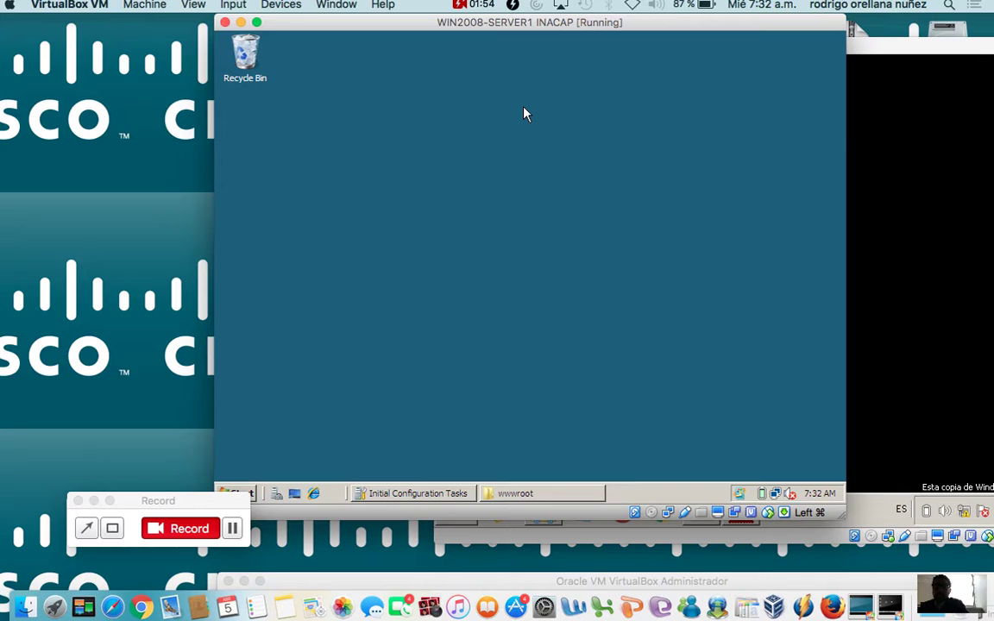
# - Examine the entries of the AppServ program group among the server's installed programs
pyautogui.moveTo(558, 25); pyautogui.dragTo(617, 26)
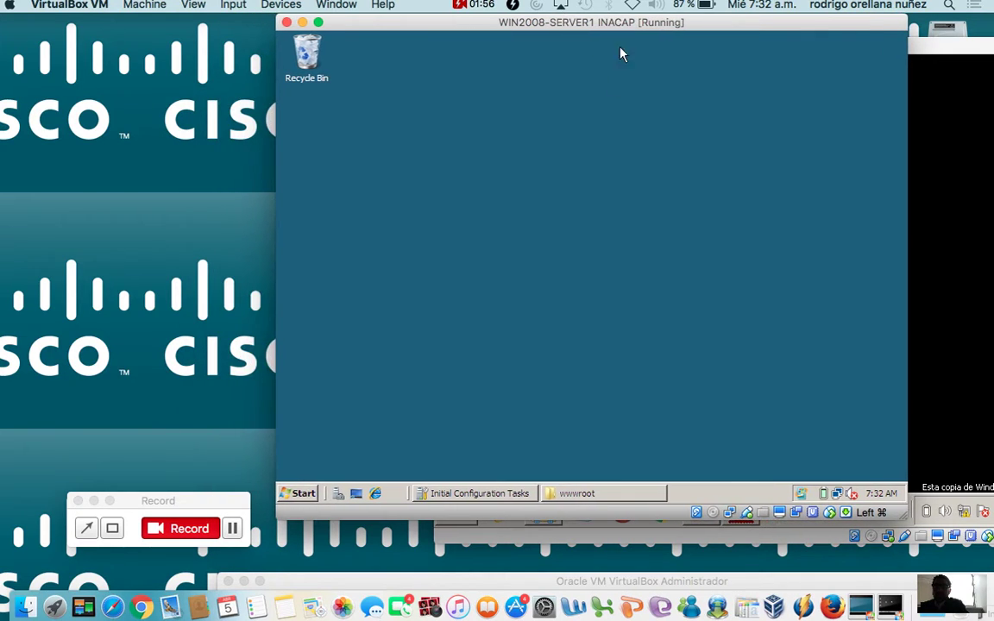
pyautogui.click(311, 495)
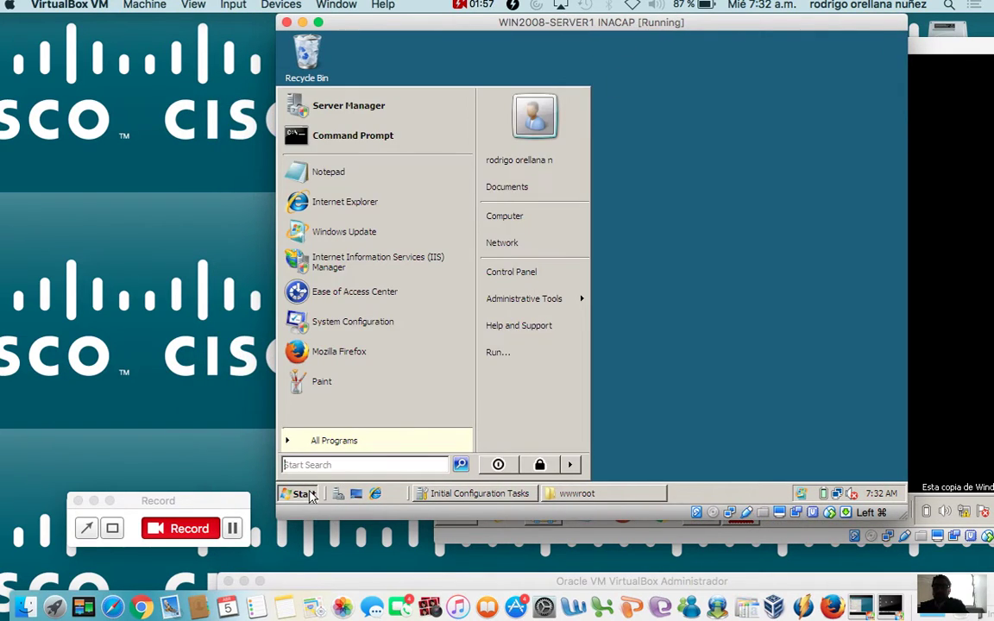
pyautogui.click(334, 442)
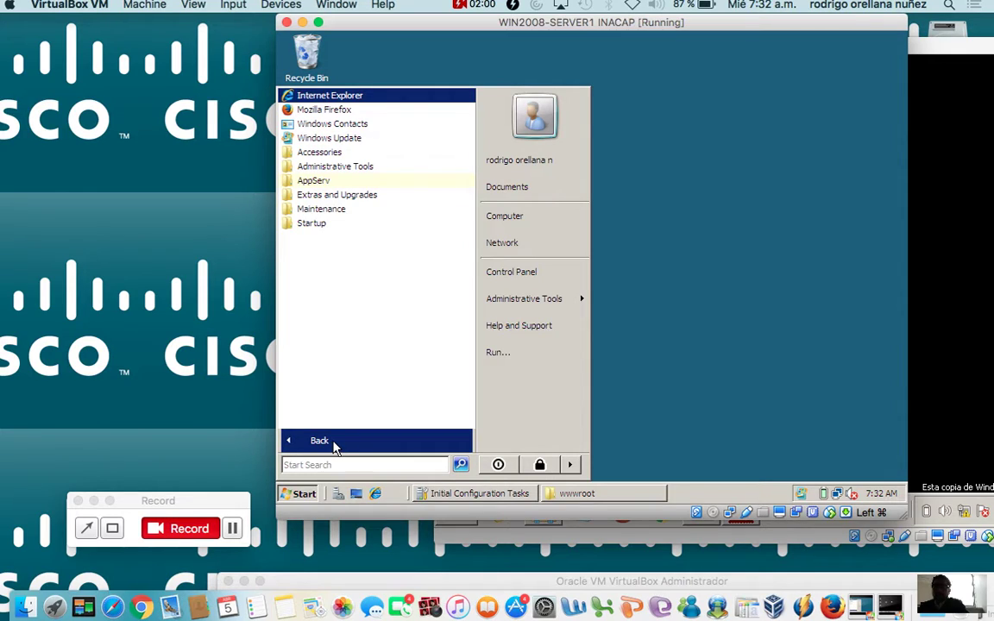
pyautogui.click(322, 183)
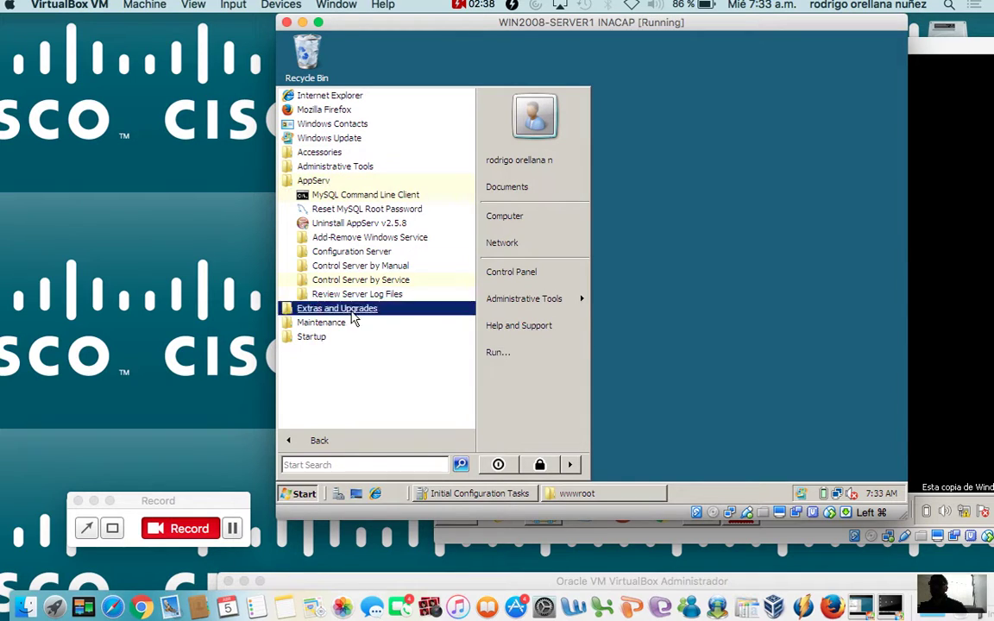
pyautogui.click(593, 378)
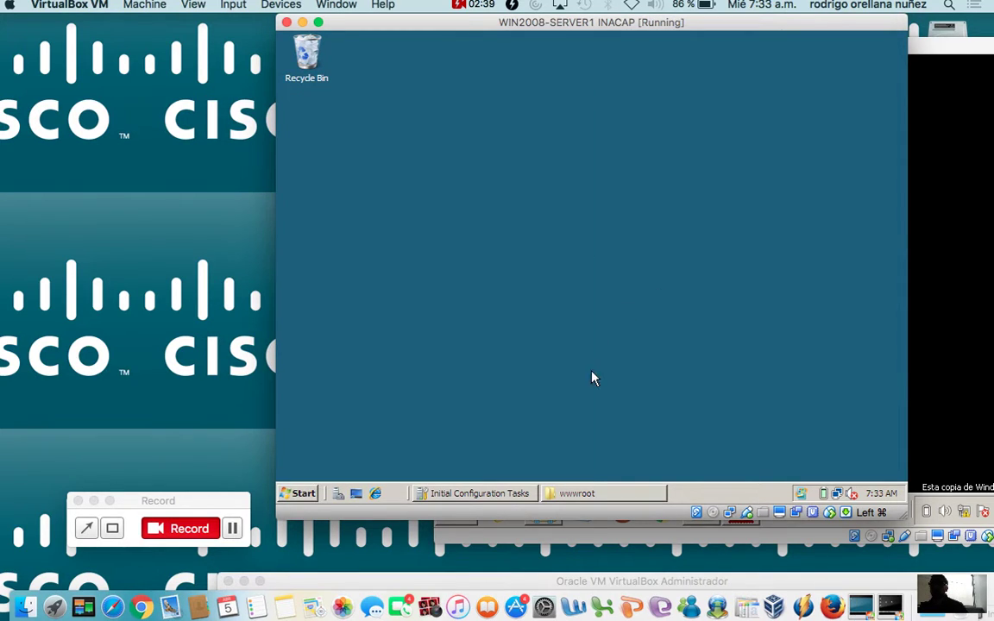
# - Launch the Services console by running services.msc and grant it permission to continue
pyautogui.click(297, 493)
pyautogui.write('ser')
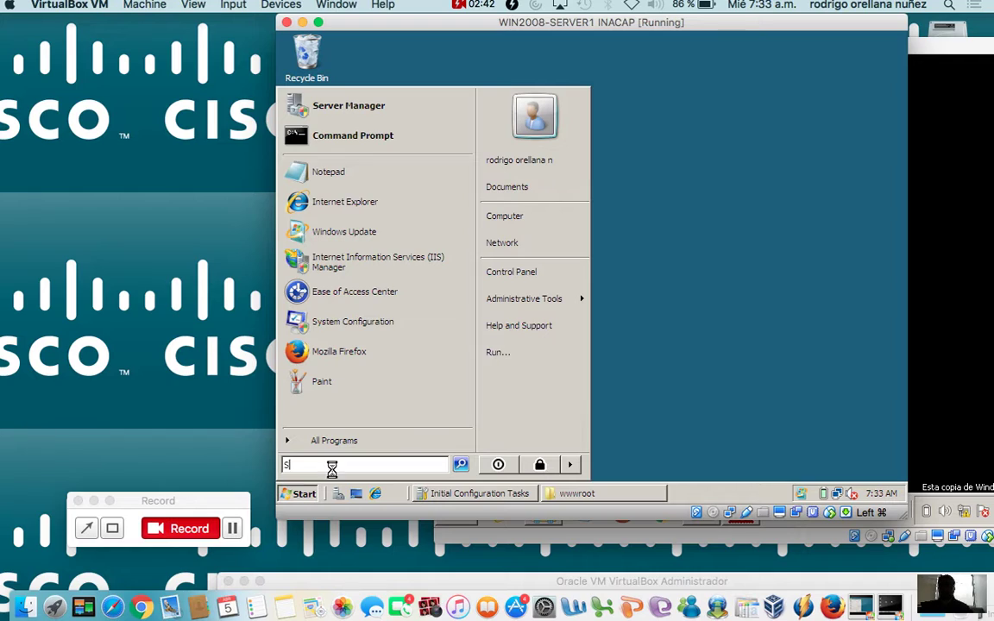
pyautogui.press('BackSpace')
pyautogui.press('BackSpace')
pyautogui.press('BackSpace')
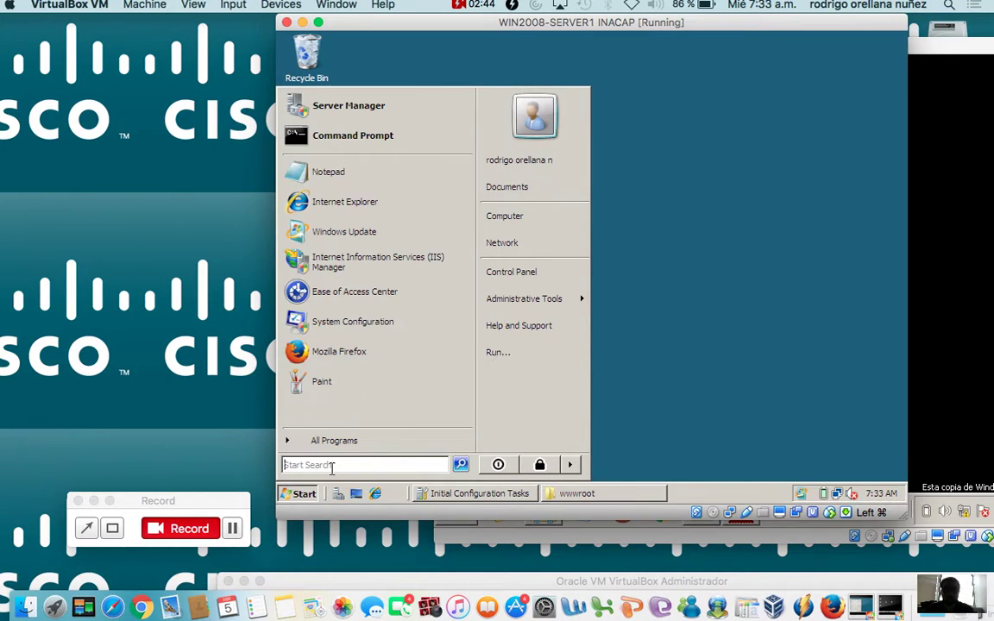
pyautogui.write('services.msc')
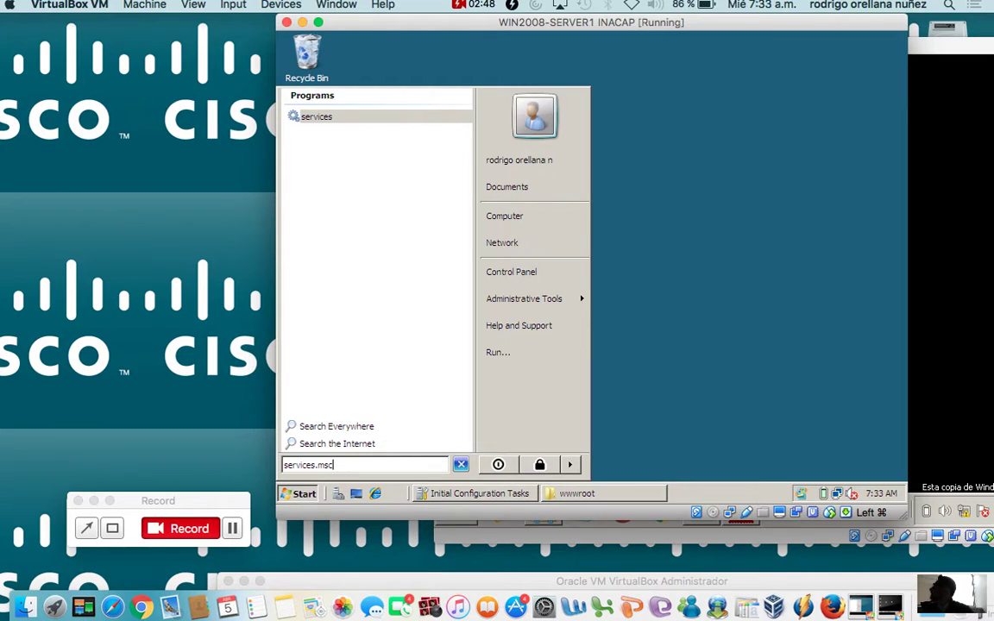
pyautogui.press('Return')
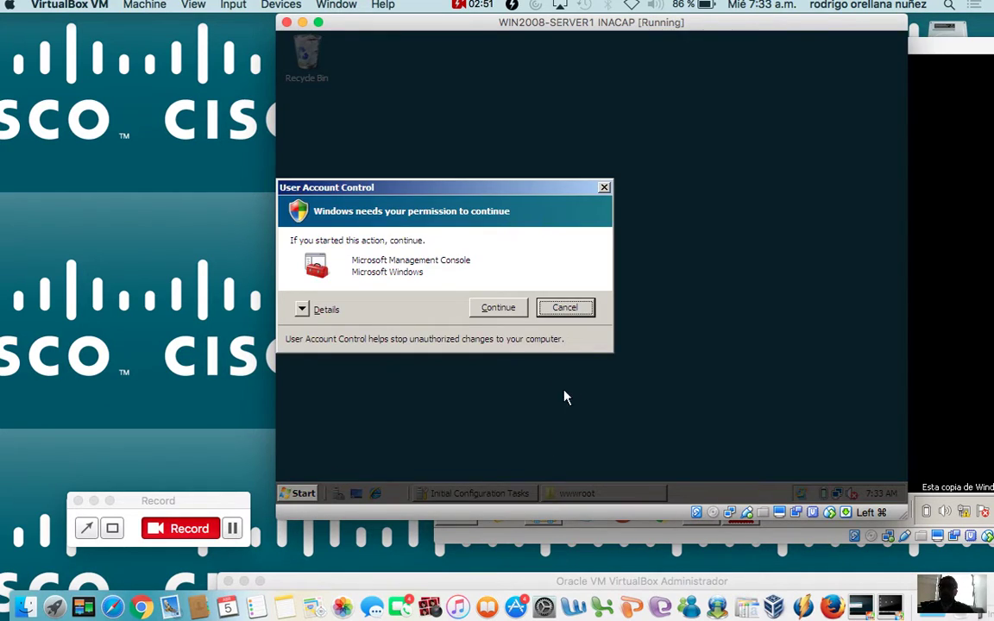
pyautogui.click(498, 310)
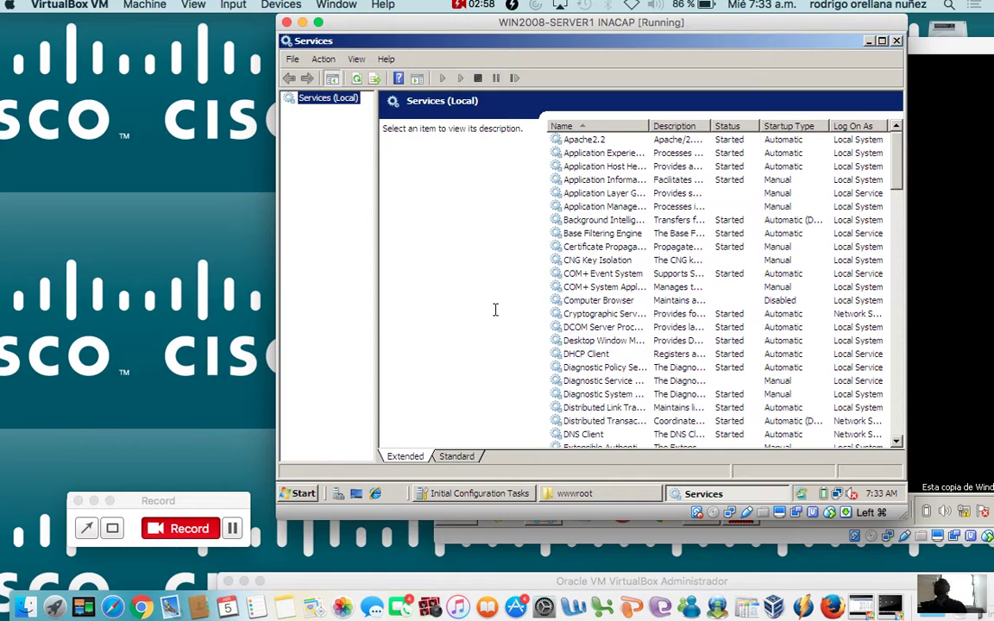
# - Open the properties of the Apache2.2 service
pyautogui.moveTo(643, 21); pyautogui.dragTo(588, 34)
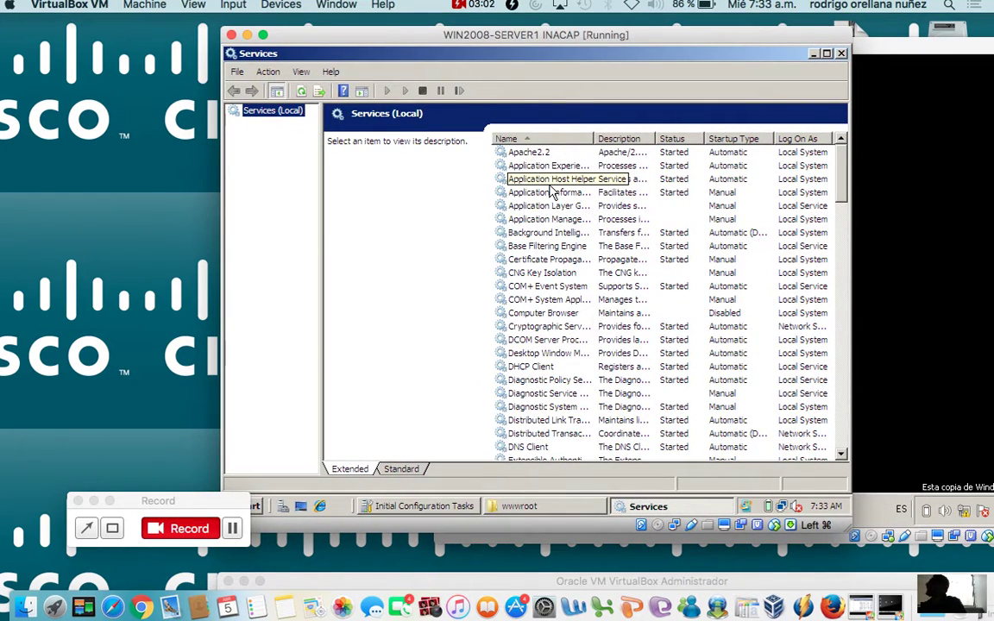
pyautogui.moveTo(559, 39); pyautogui.dragTo(619, 26)
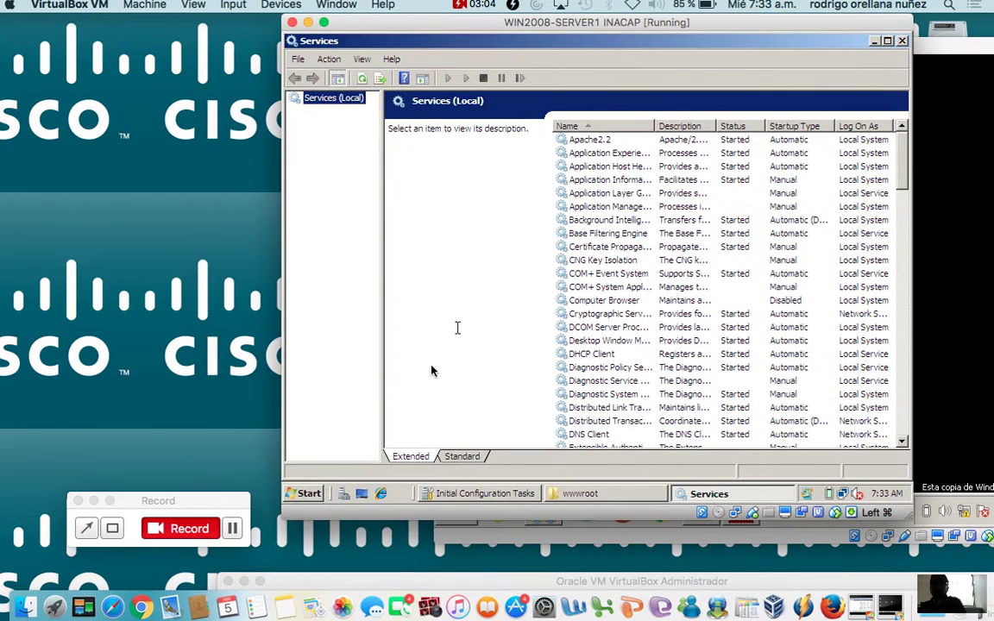
pyautogui.click(595, 140)
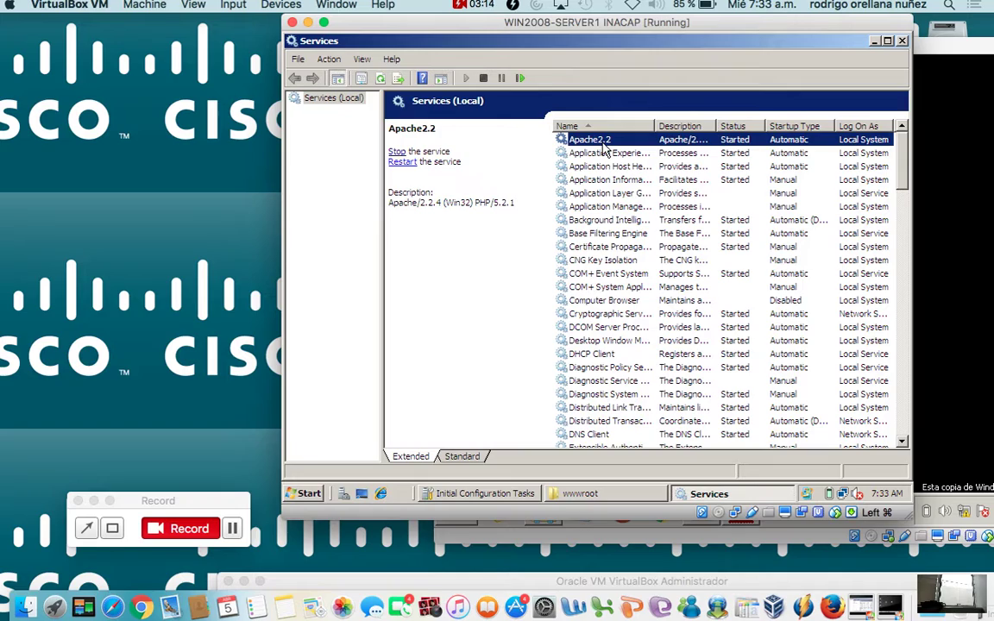
pyautogui.rightClick(604, 149)
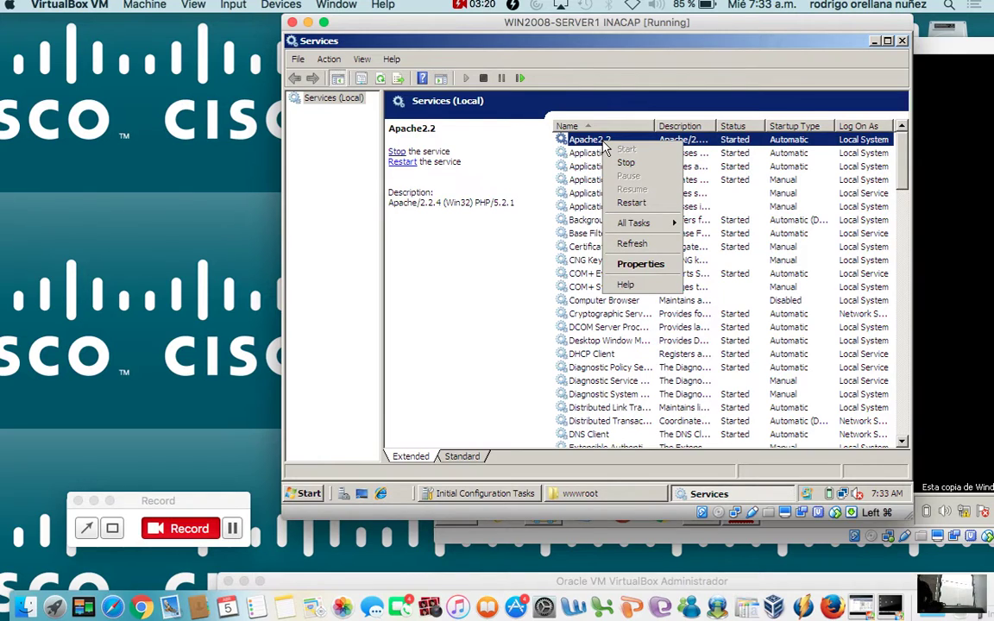
pyautogui.click(640, 264)
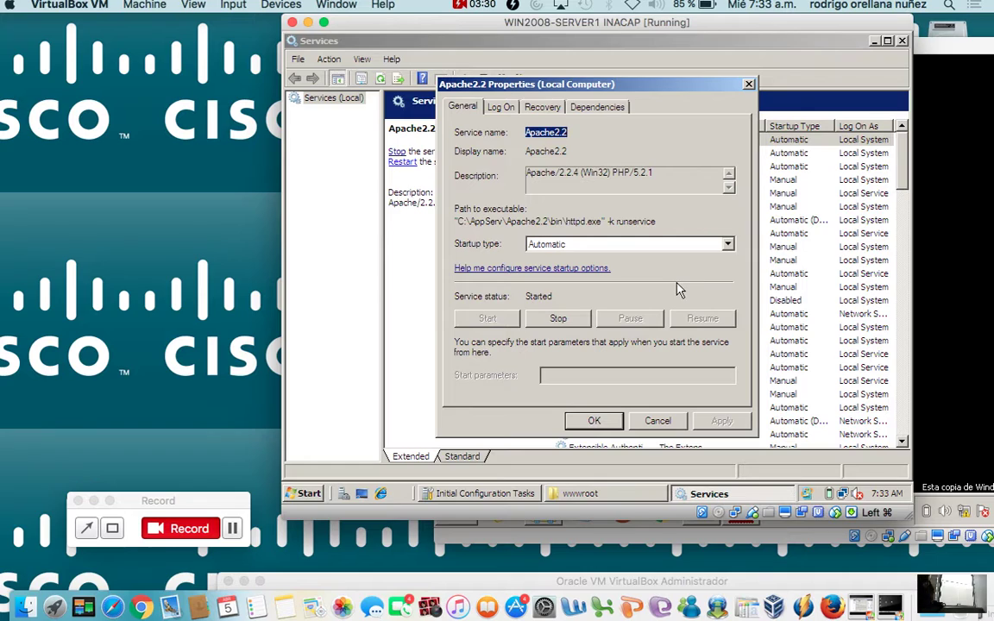
# - Locate the mysql service in the services list to check its status, and close the Services console
pyautogui.click(594, 420)
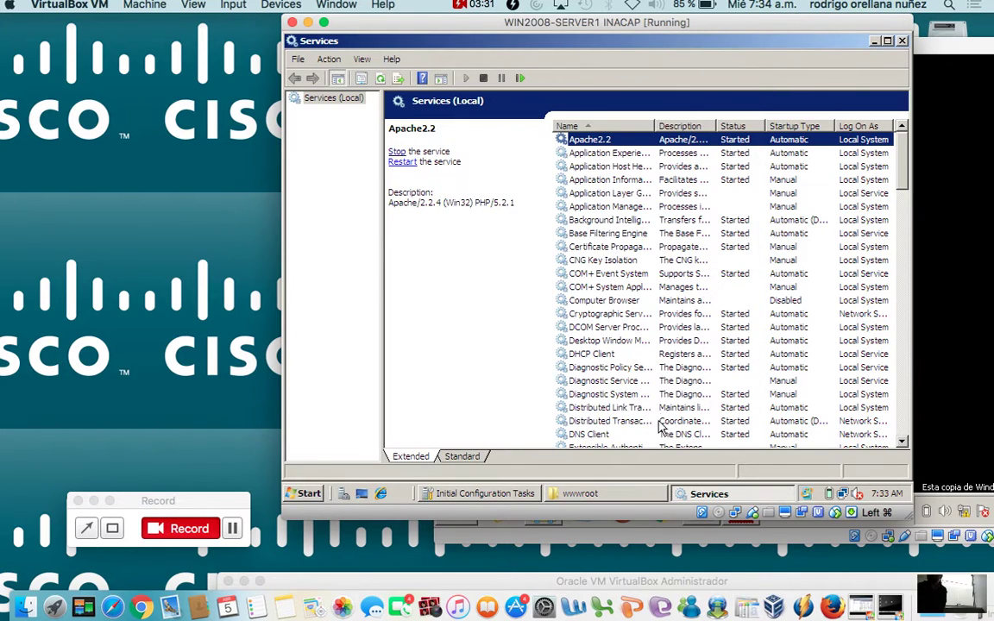
pyautogui.click(665, 341)
pyautogui.write('mysql')
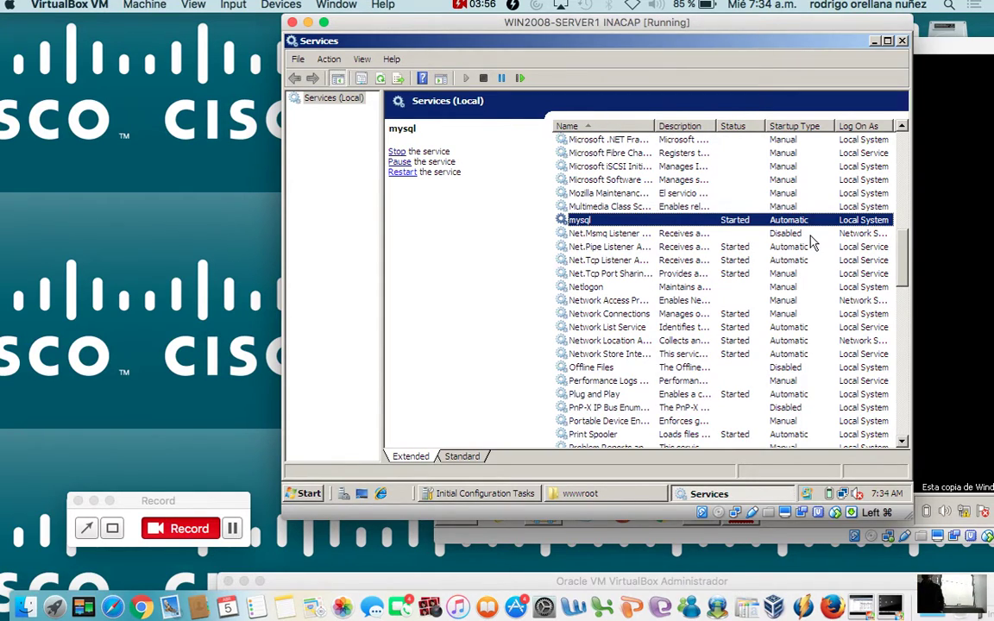
pyautogui.click(902, 42)
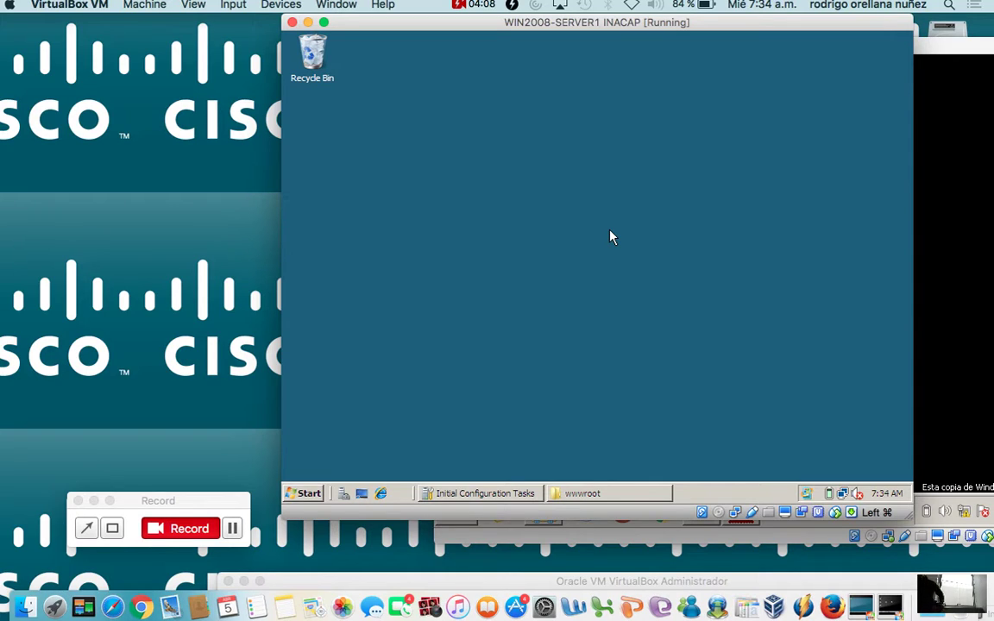
# - Load the local web server page at 127.0.0.1 in Internet Explorer and postpone the Phishing Filter setup with Ask me later
pyautogui.moveTo(653, 38); pyautogui.dragTo(623, 99)
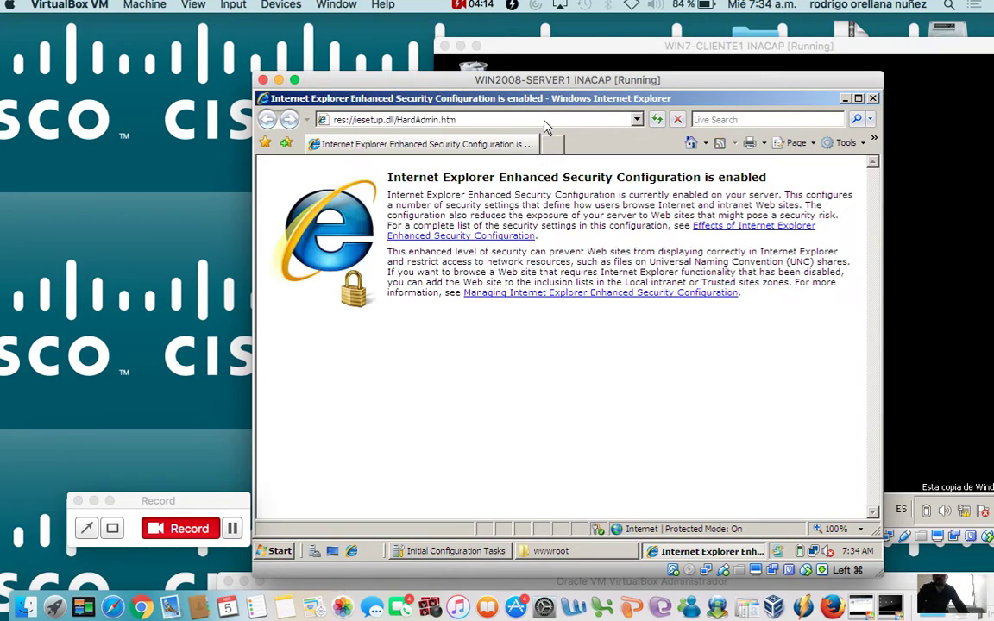
pyautogui.click(544, 120)
pyautogui.write('12')
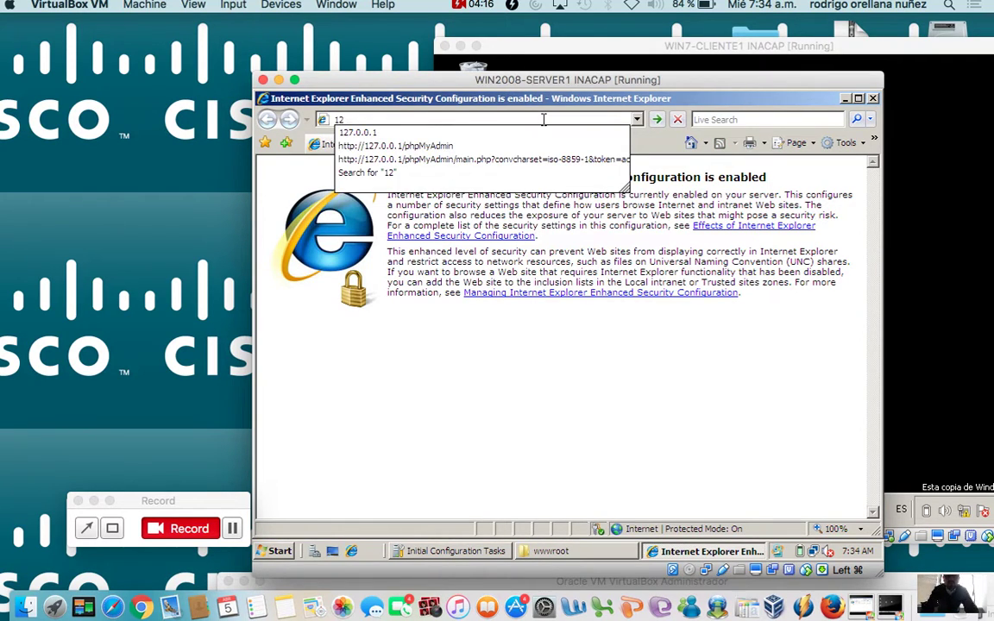
pyautogui.press('Down')
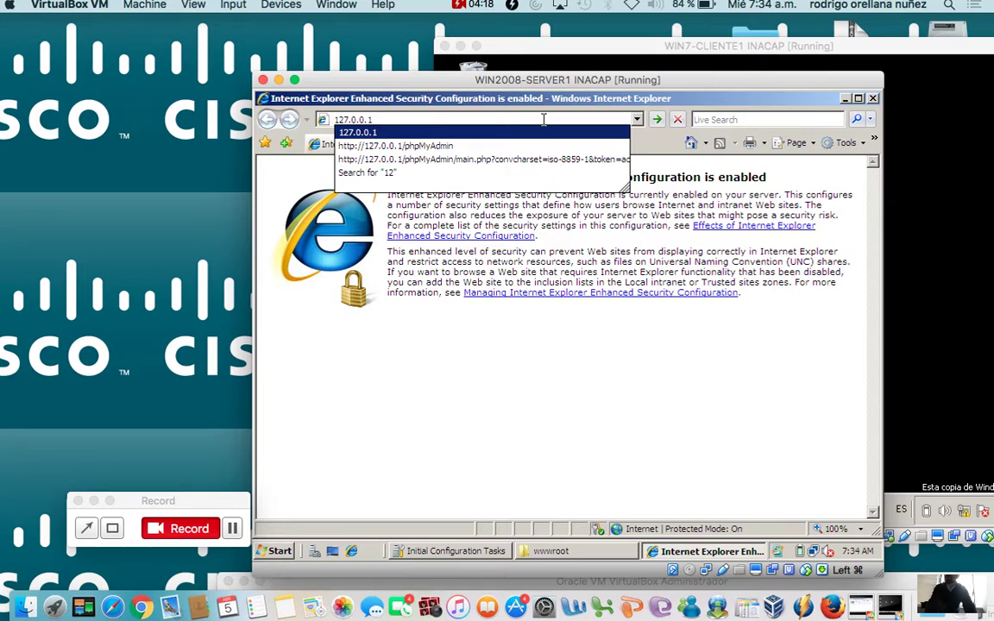
pyautogui.press('Return')
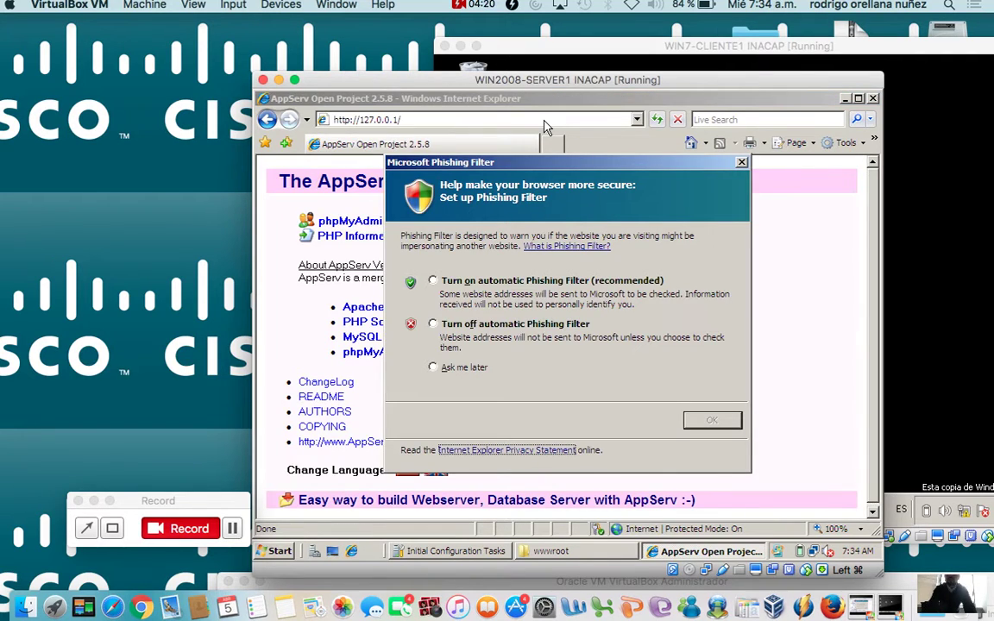
pyautogui.click(466, 368)
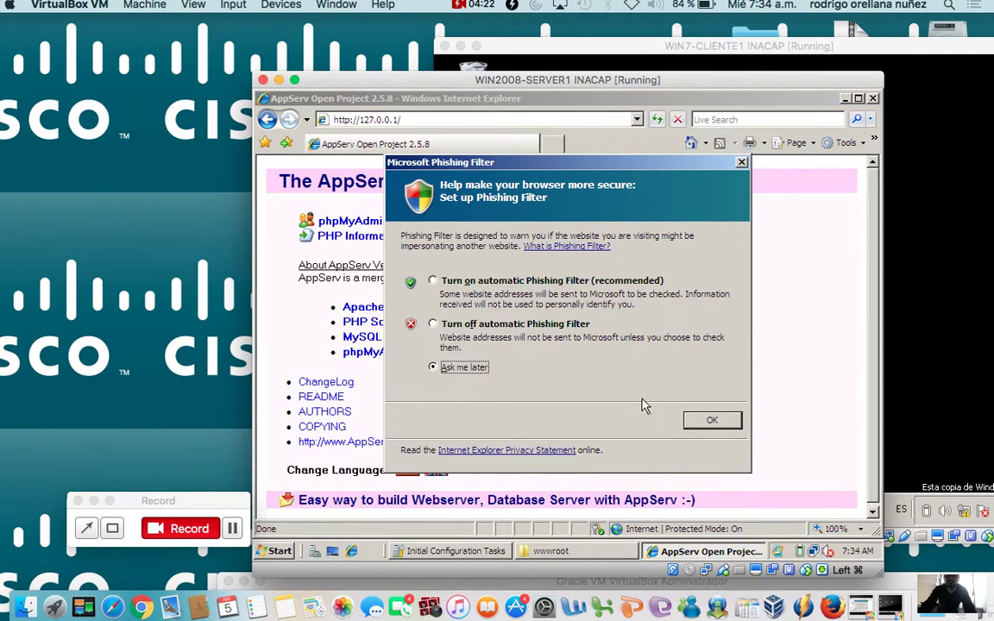
pyautogui.click(712, 420)
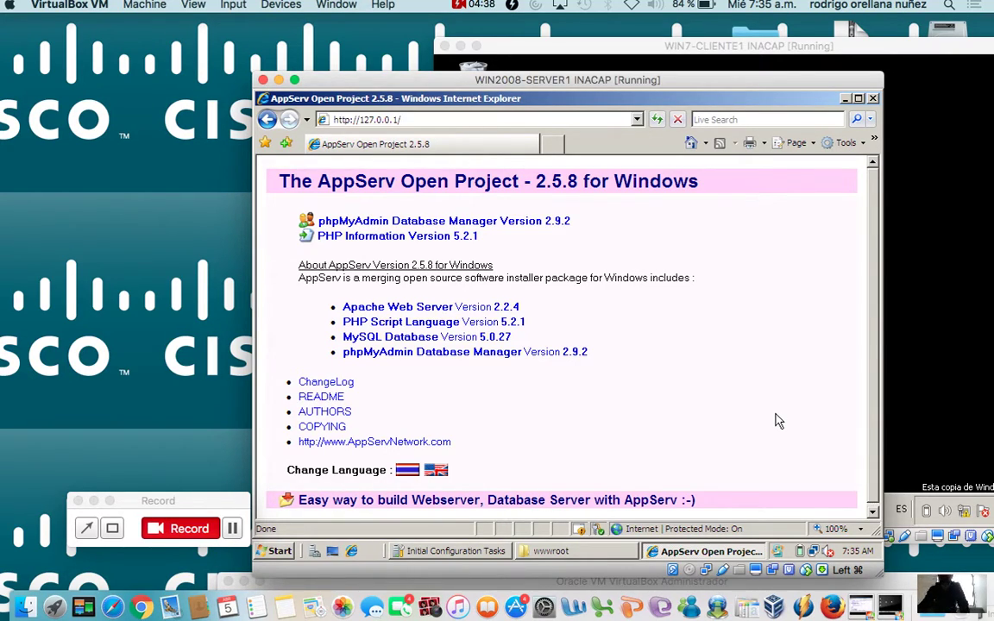
# - Open phpMyAdmin Database Manager from the AppServ page and log in as root with the account password
pyautogui.click(548, 226)
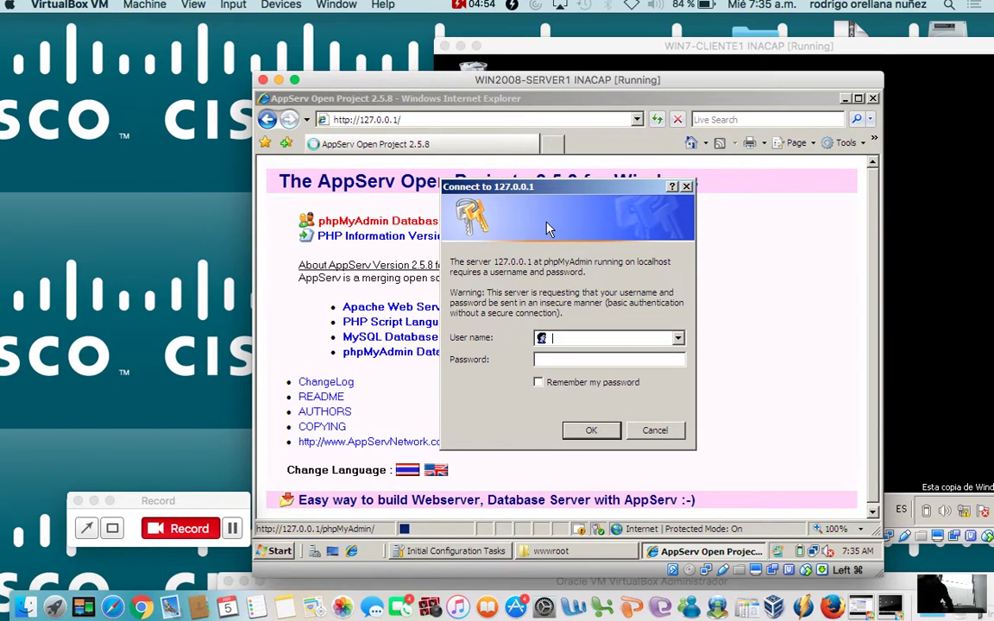
pyautogui.write('root')
pyautogui.press('Tab')
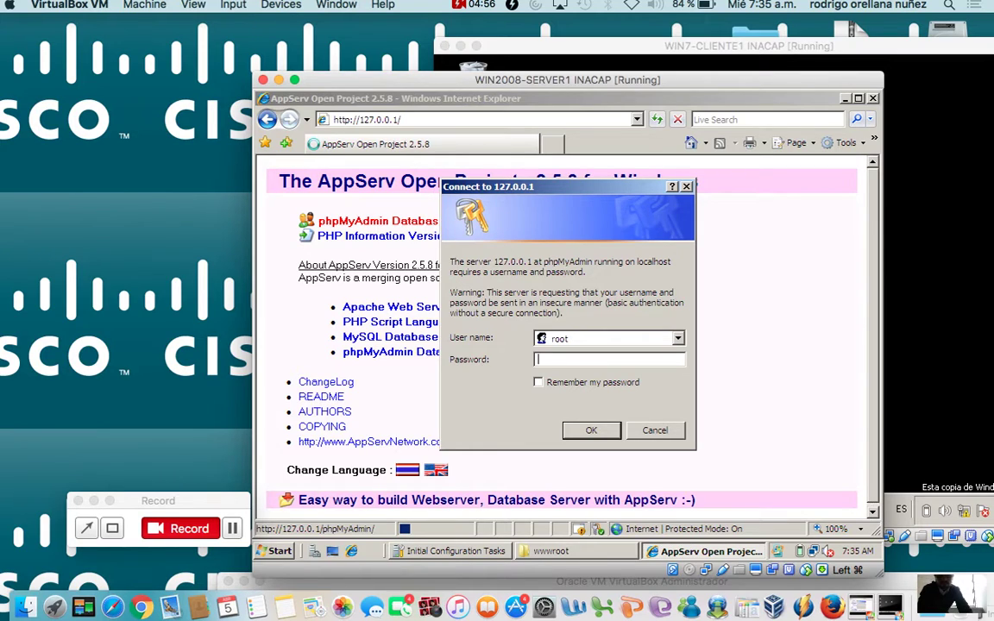
pyautogui.write('•••••••')
pyautogui.click(593, 431)
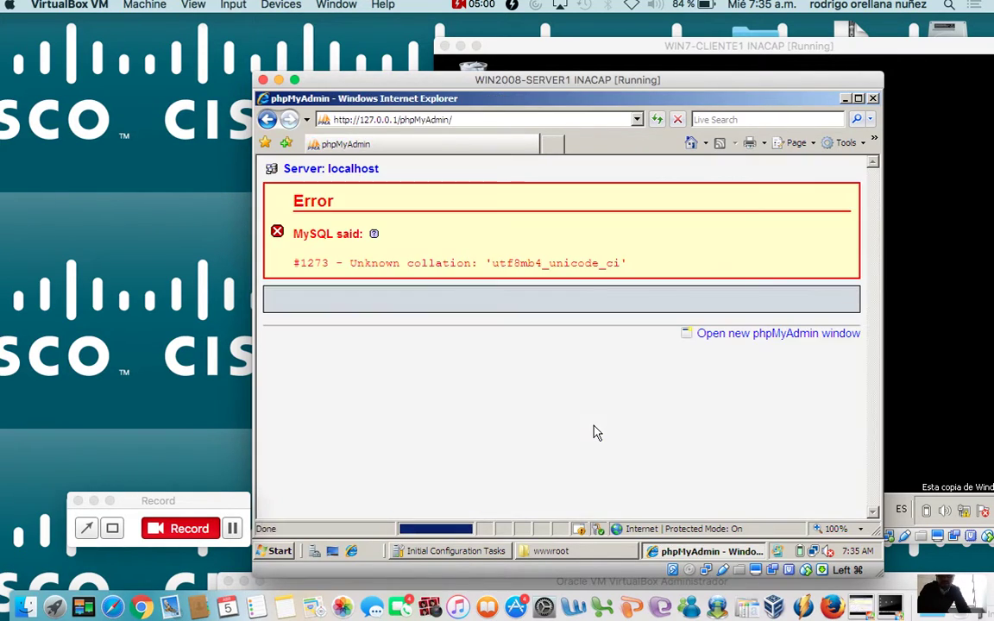
# - Return to the AppServ start page and open phpMyAdmin Database Manager again
pyautogui.click(269, 121)
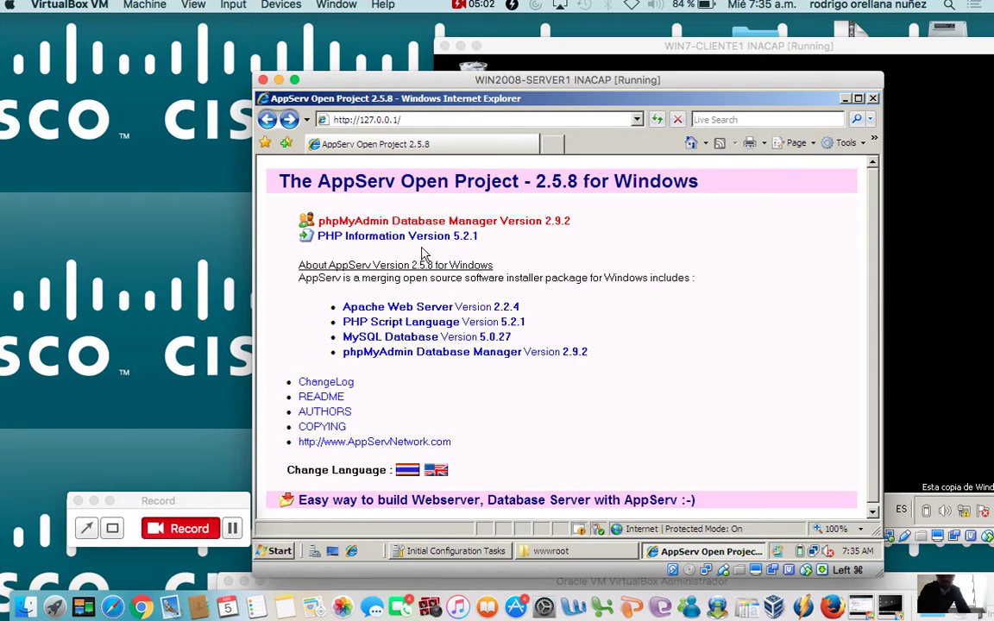
pyautogui.click(466, 226)
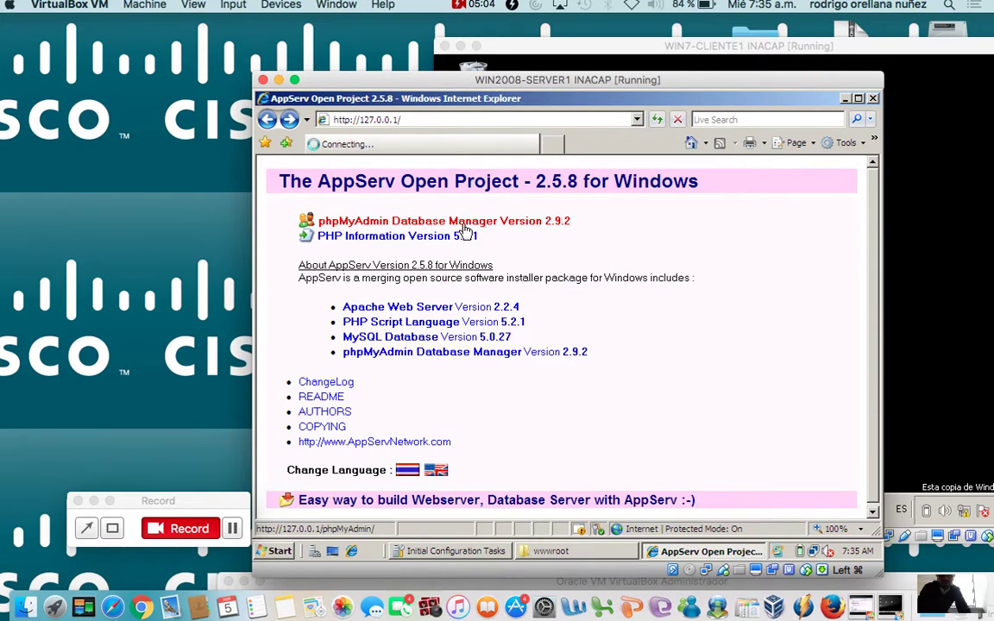